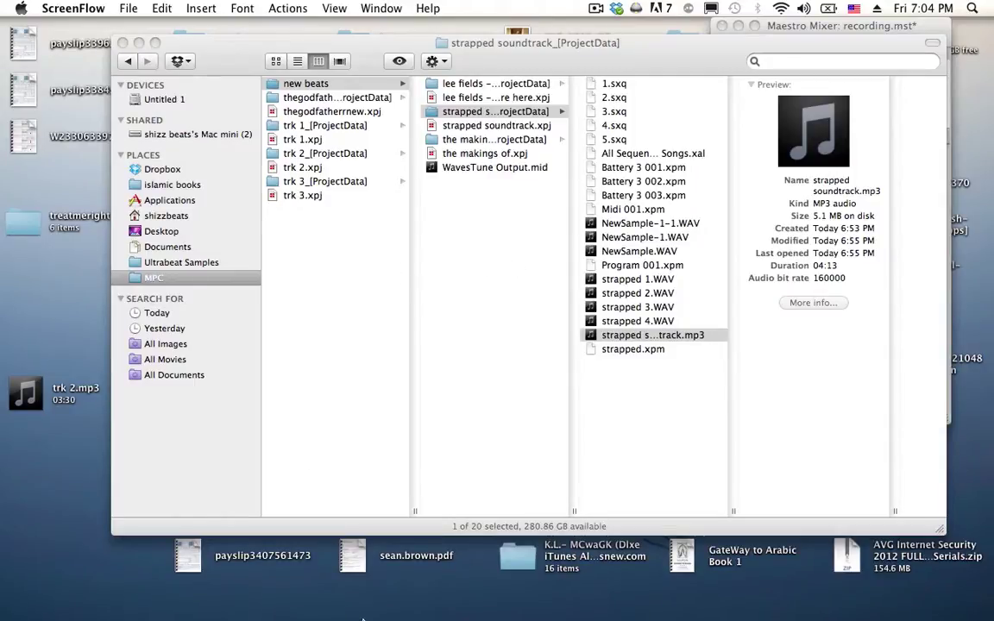
# - Launch the MPC software and load the project "lee fields - wish u were here.xpj" from the file browser
pyautogui.moveTo(466, 608)
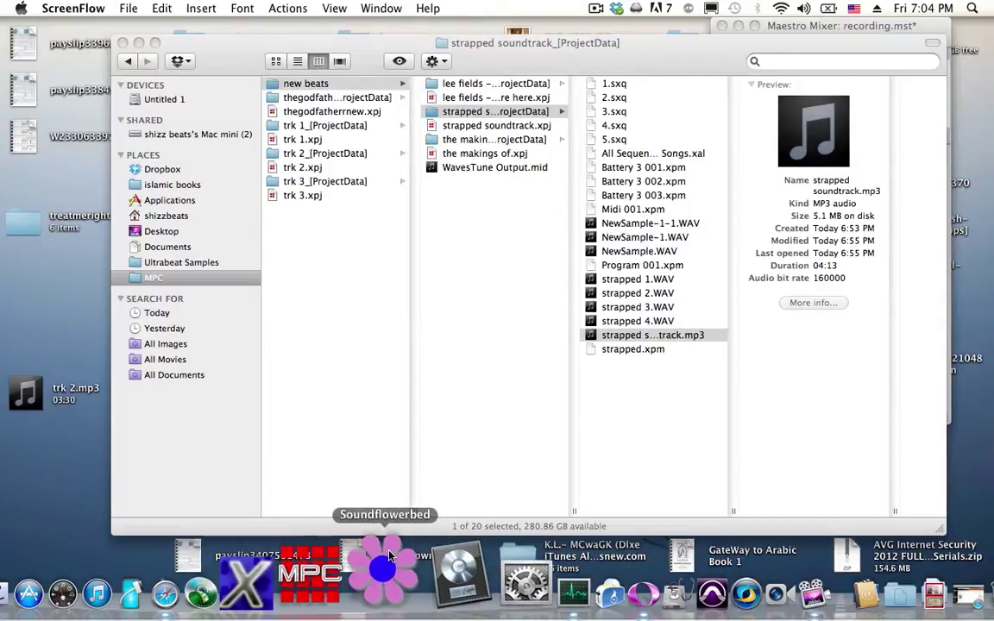
pyautogui.moveTo(354, 595)
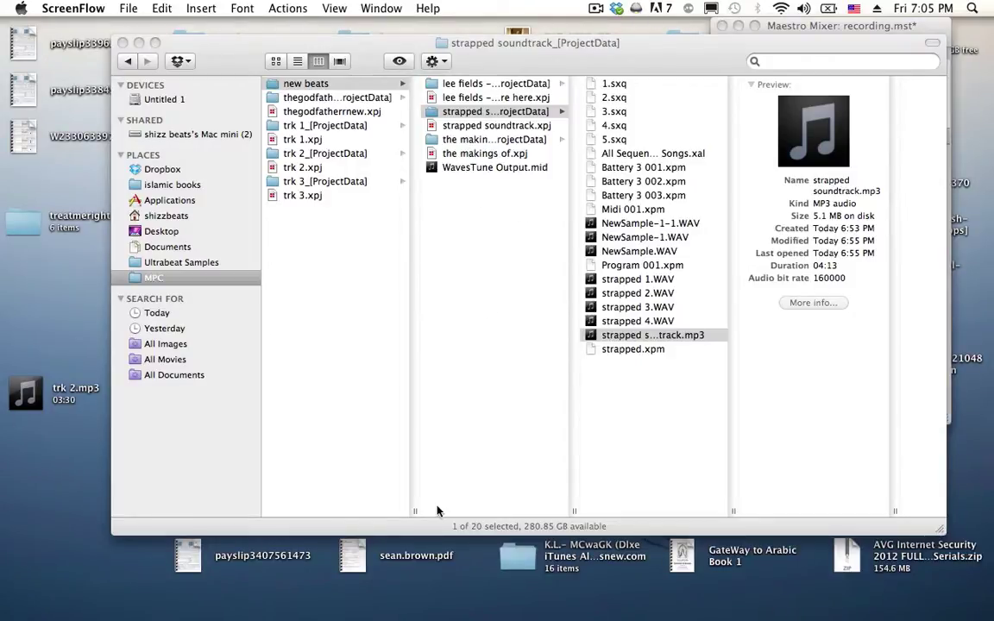
pyautogui.click(350, 596)
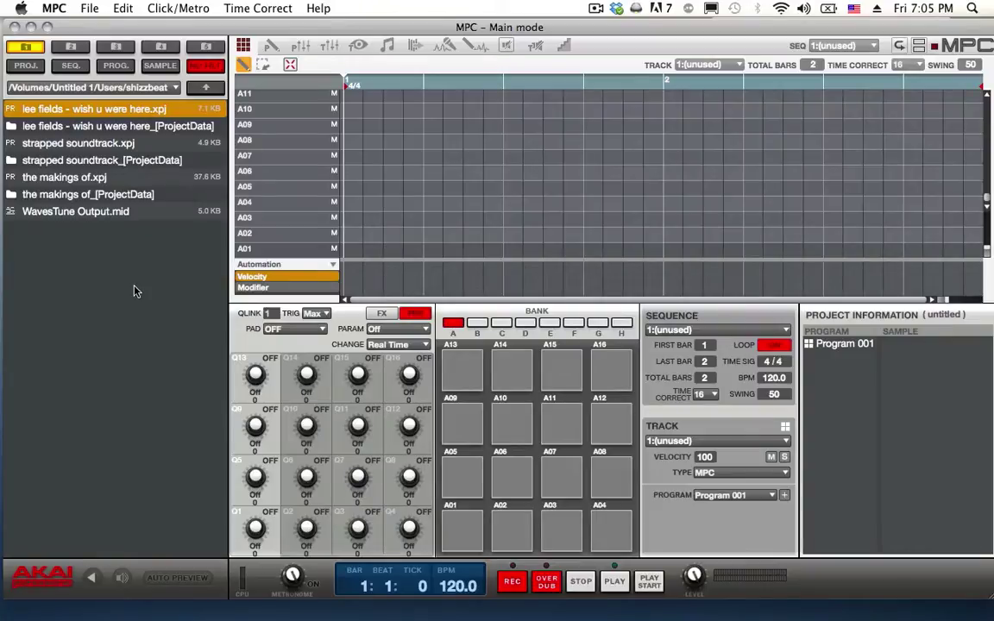
pyautogui.doubleClick(112, 112)
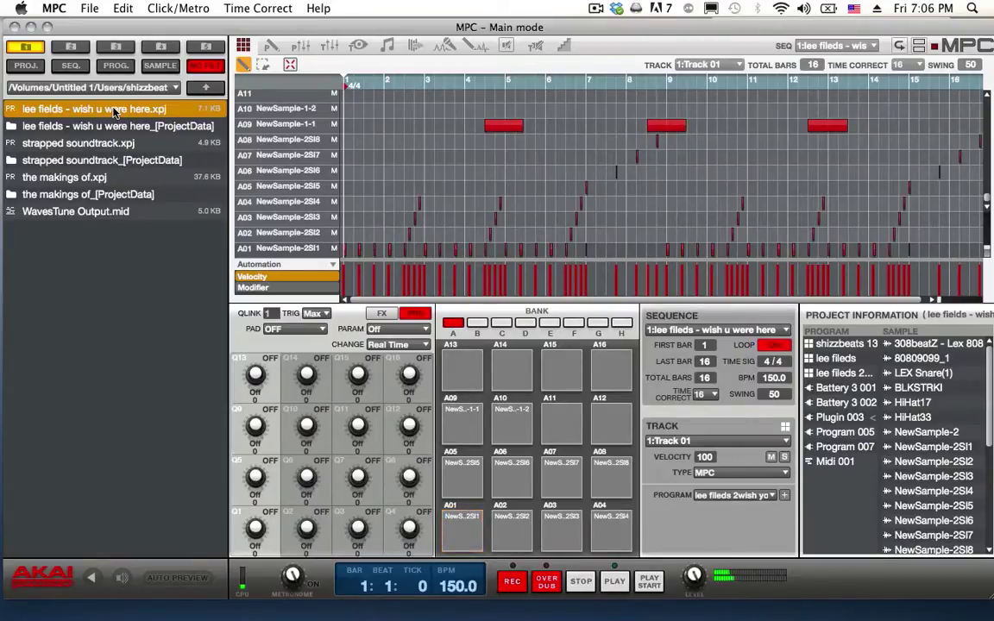
# - Set the audio output device to Duet (1763) in the preferences
pyautogui.click(53, 9)
pyautogui.click(59, 66)
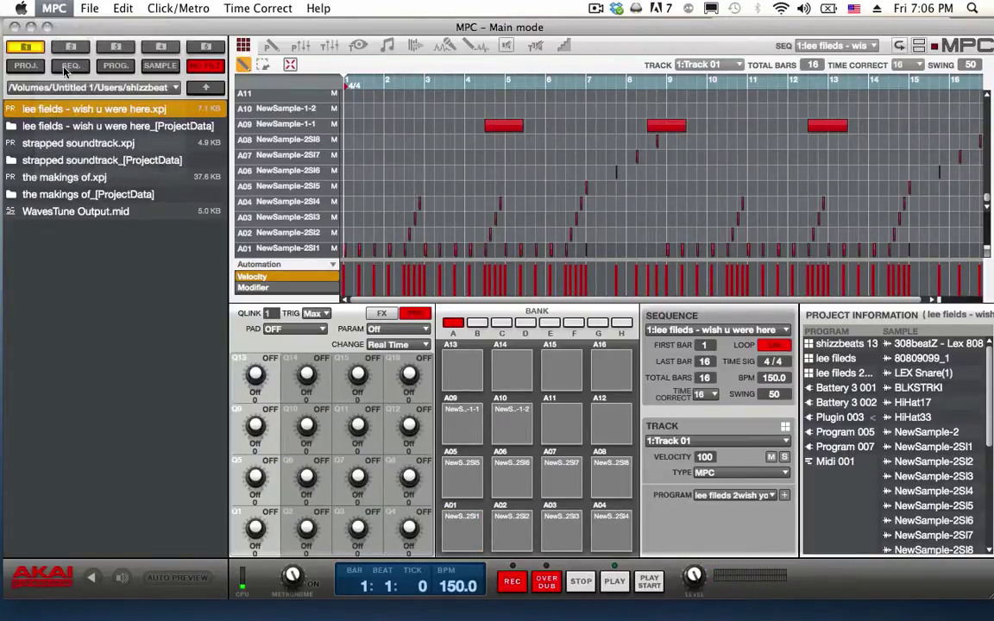
pyautogui.click(522, 197)
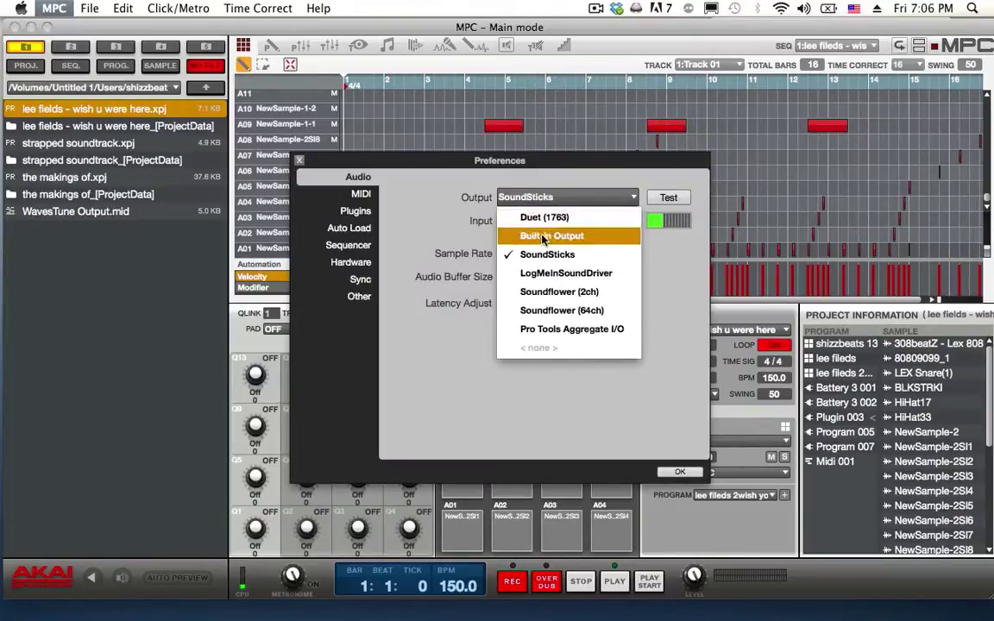
pyautogui.click(536, 218)
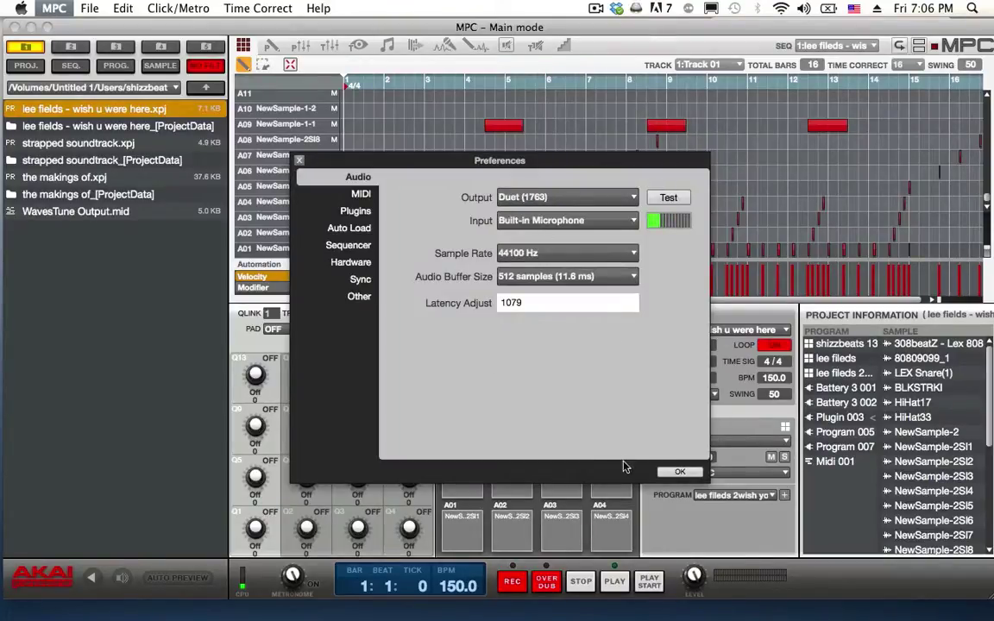
pyautogui.click(679, 473)
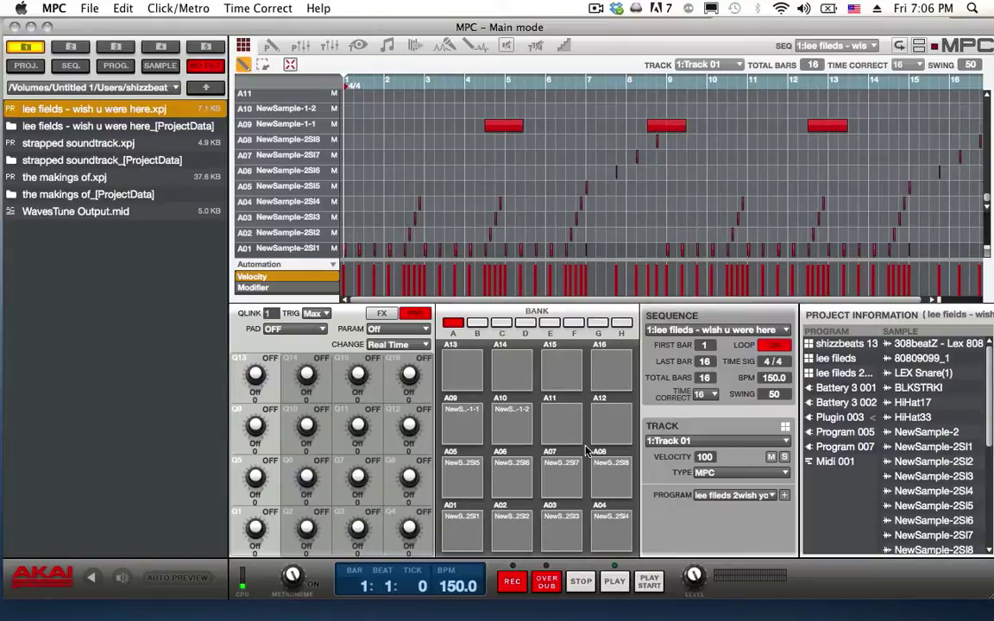
# - Open NewSample-2SI1 in the sample editor, audition it and return to Main mode
pyautogui.press('F9')
pyautogui.press('z')
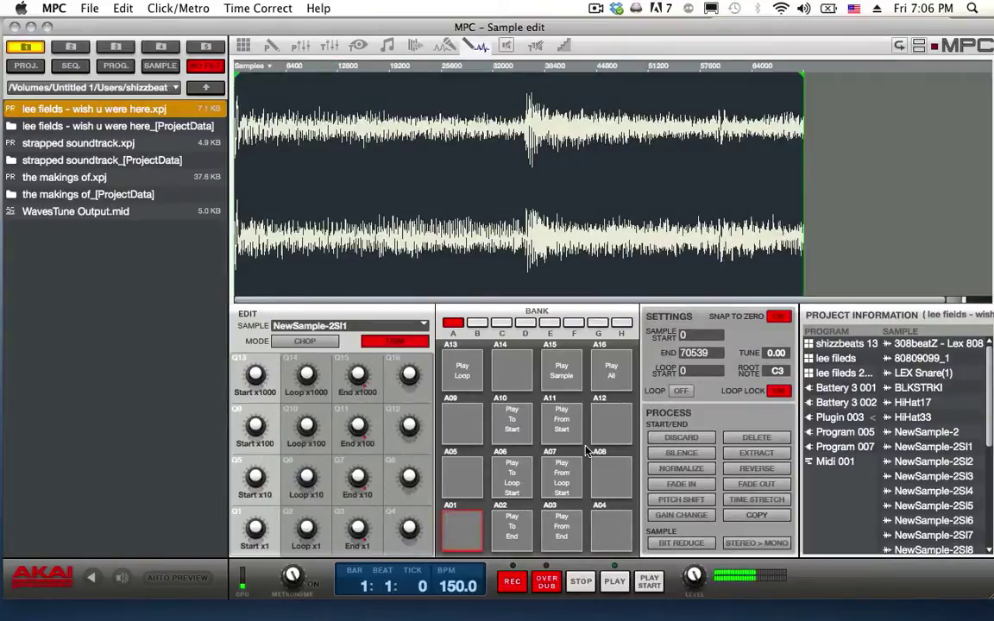
pyautogui.press('x')
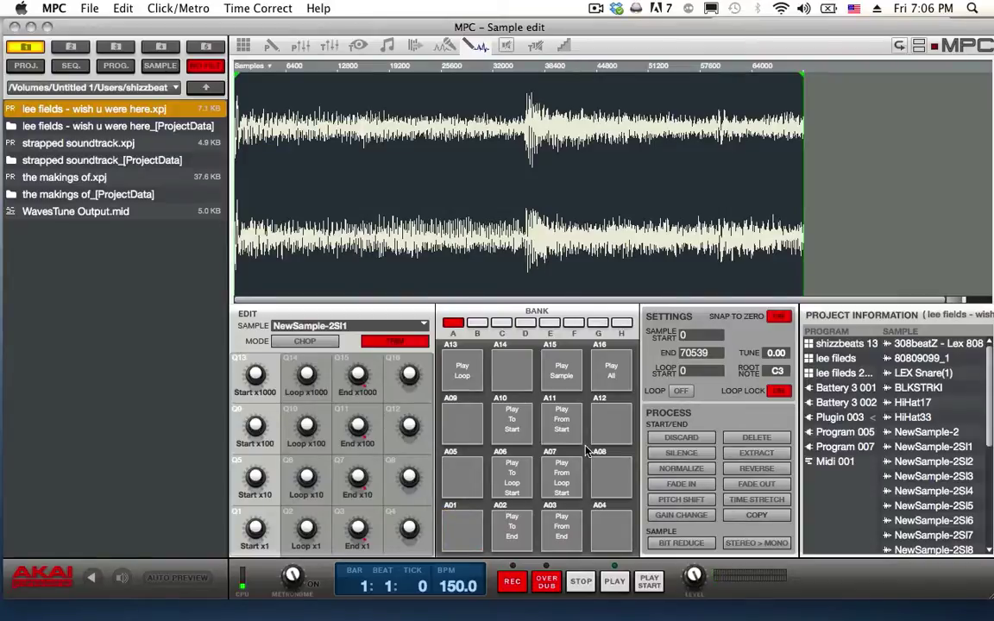
pyautogui.press('F3')
pyautogui.press('F1')
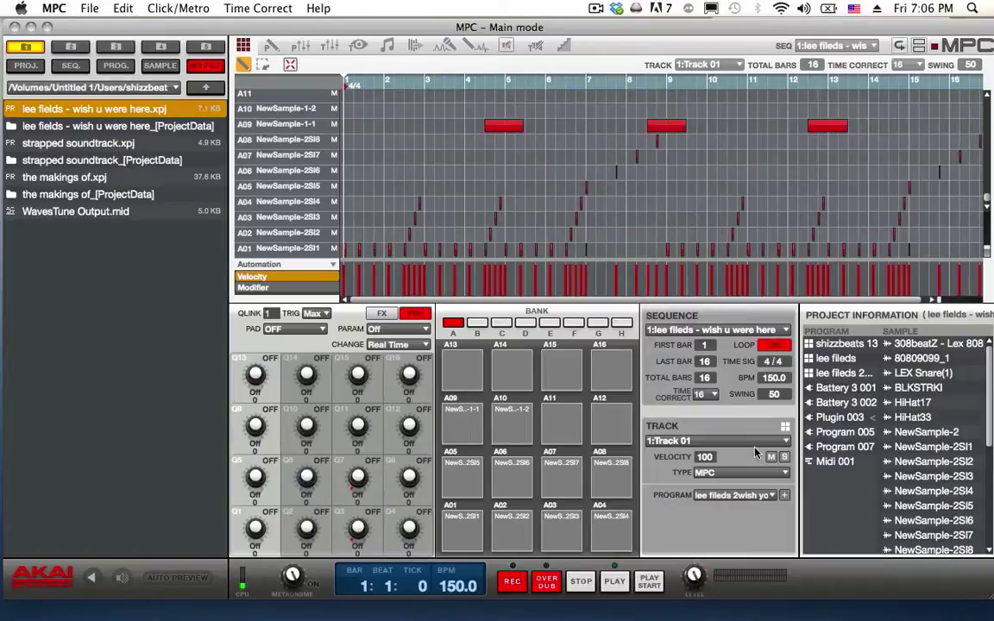
# - Browse the project's samples in the sample editor, checking waveforms such as 308beatZ - Lex 808, HiHat33 and NewSample-2
pyautogui.press('super+e')
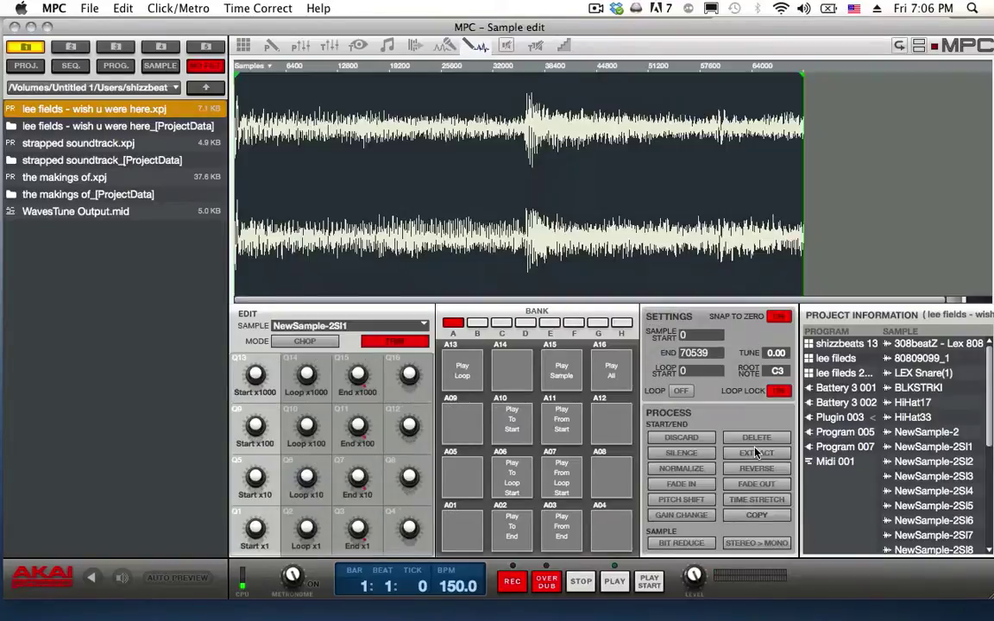
pyautogui.press('Down')
pyautogui.press('Down')
pyautogui.press('Down')
pyautogui.press('Down')
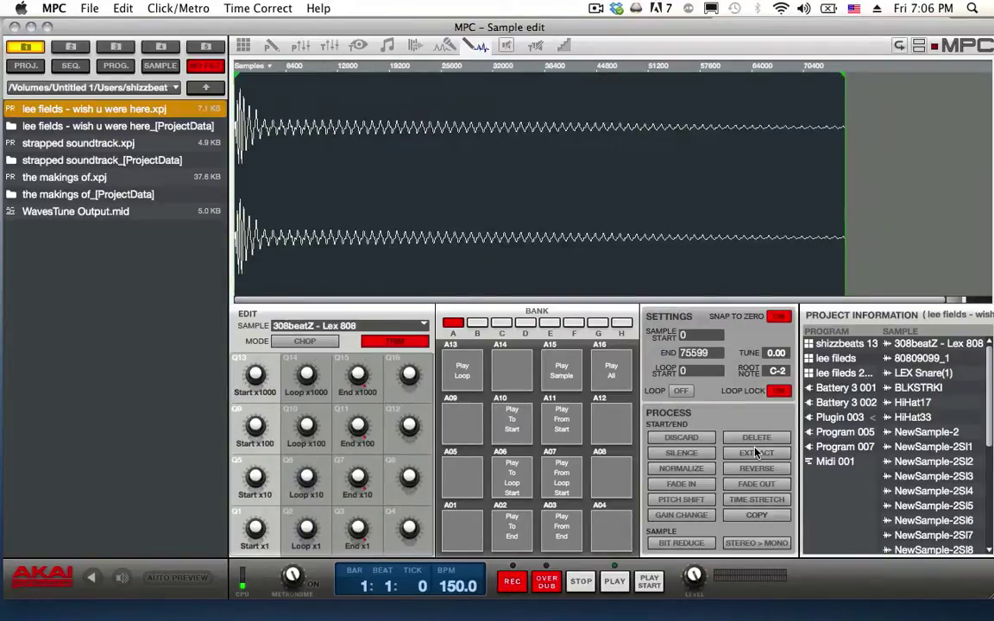
pyautogui.press('Down')
pyautogui.press('Down')
pyautogui.press('Down')
pyautogui.press('Down')
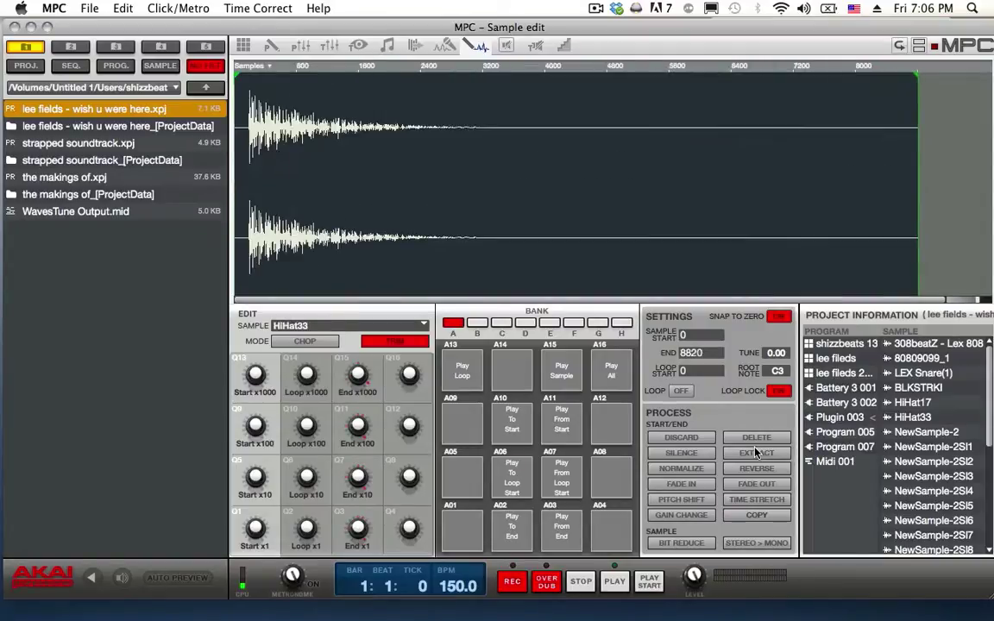
pyautogui.press('Up')
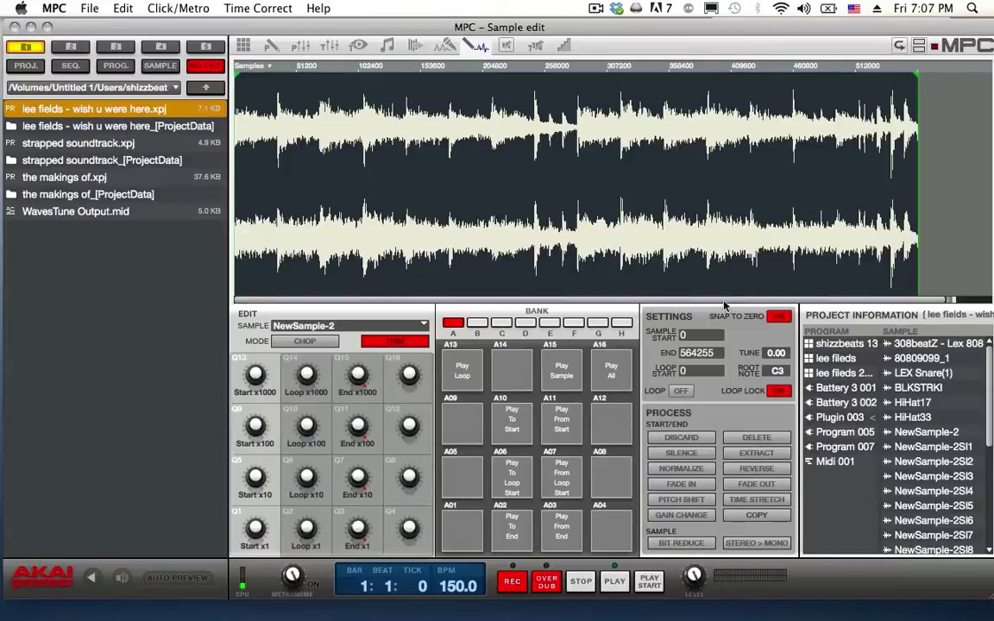
# - Review the sequence order of the song "lee fields" in Song mode, starting from and returning to Main mode
pyautogui.press('F1')
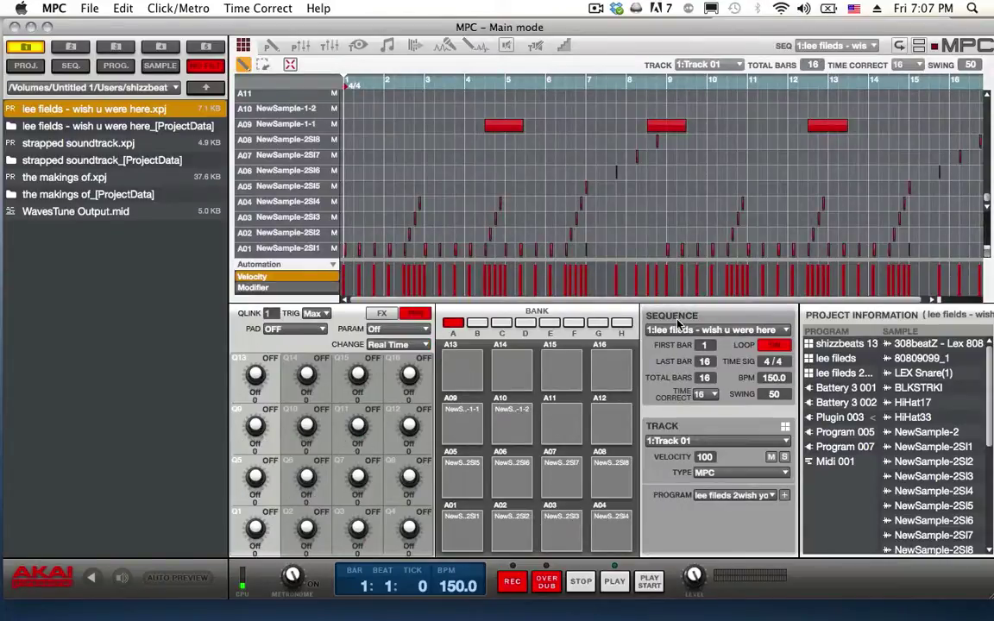
pyautogui.press('F6')
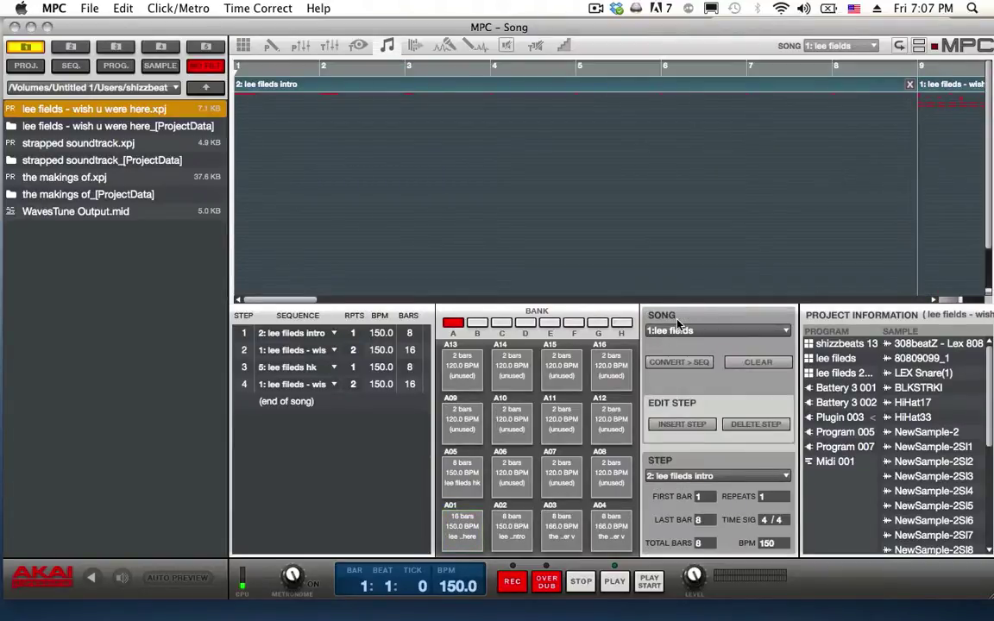
pyautogui.press('F1')
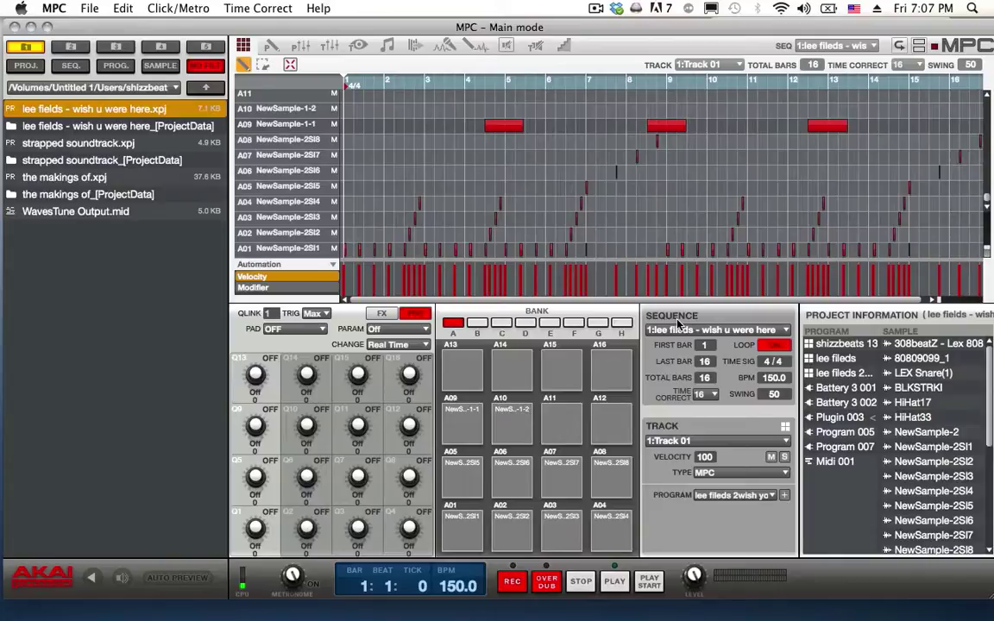
# - Examine NewSample-1-1 in the sample editor in Trim and Chop modes, including its threshold slices, and return to Main mode
pyautogui.press('F5')
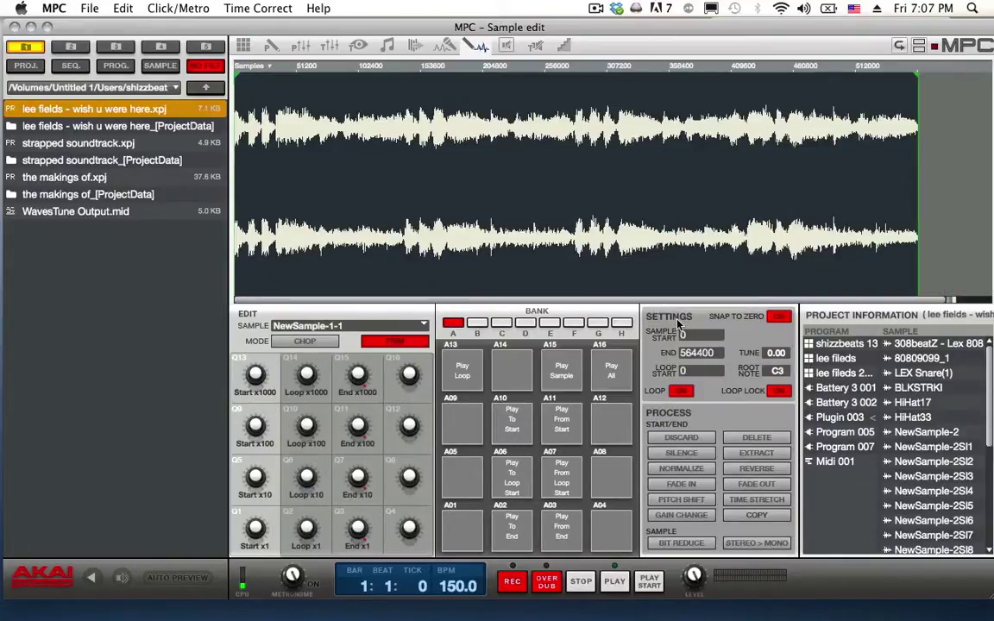
pyautogui.press('F5')
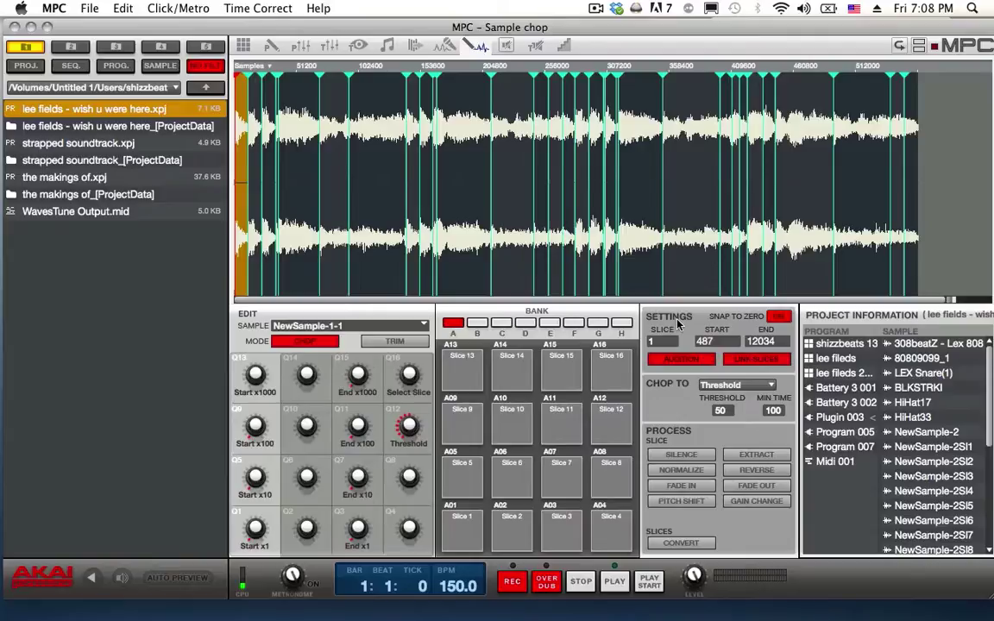
pyautogui.press('F1')
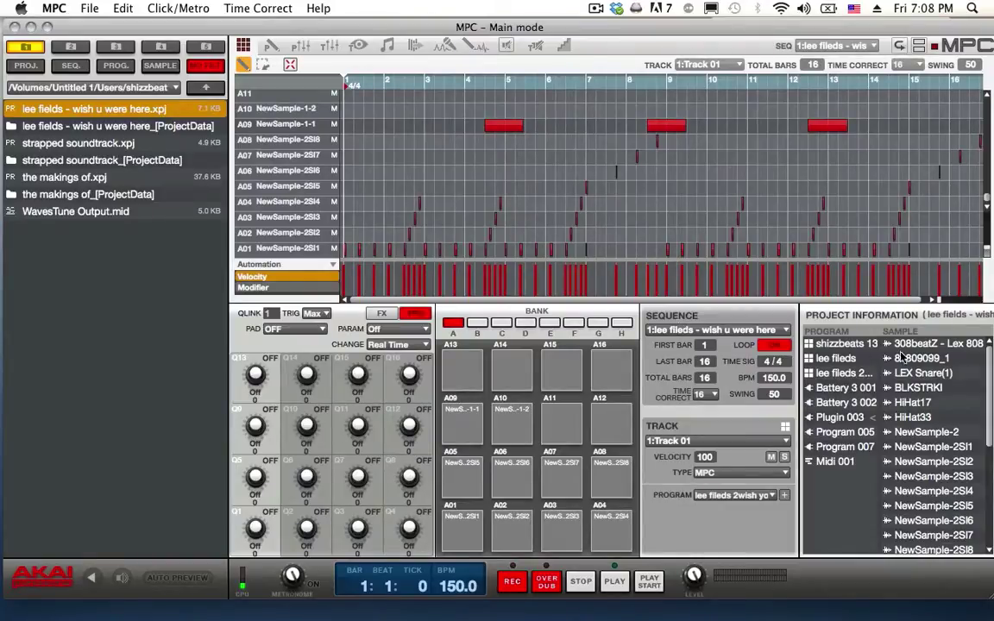
# - Select Track 02 and examine its Battery 3 kit in the plugin editor before closing the editor
pyautogui.click(785, 441)
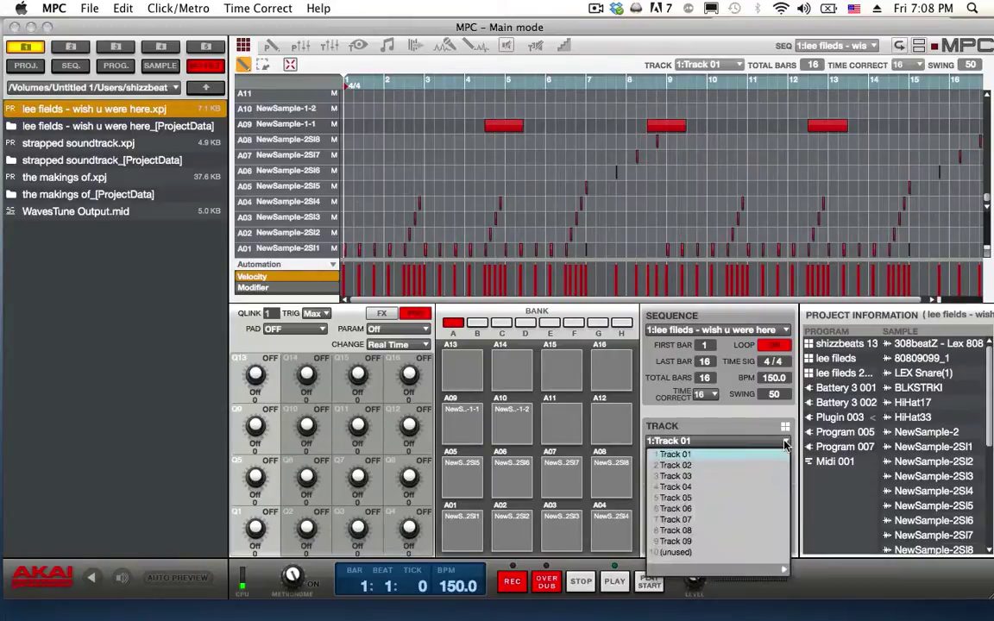
pyautogui.click(760, 429)
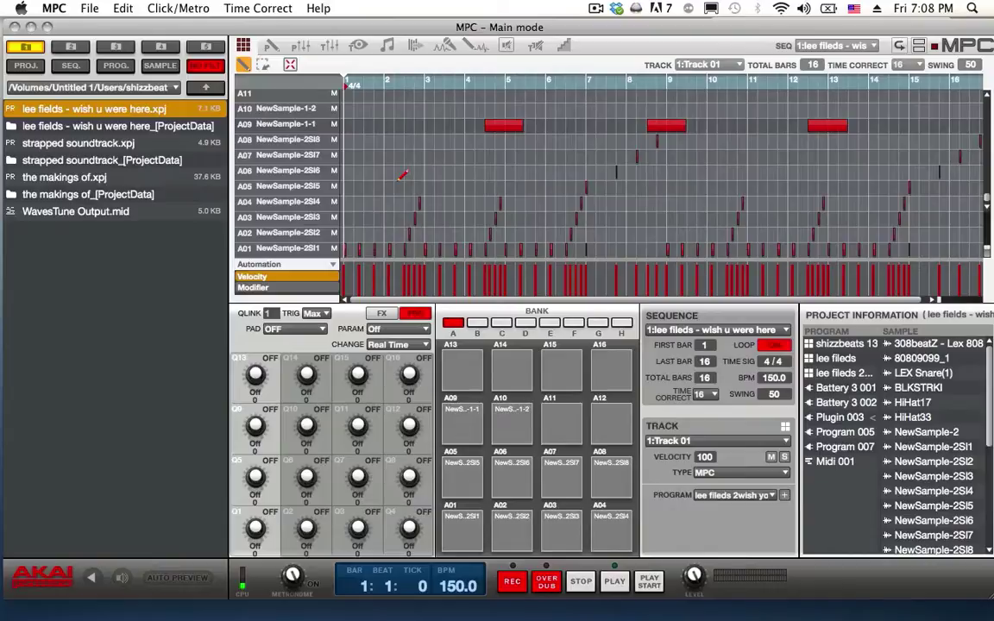
pyautogui.press('Down')
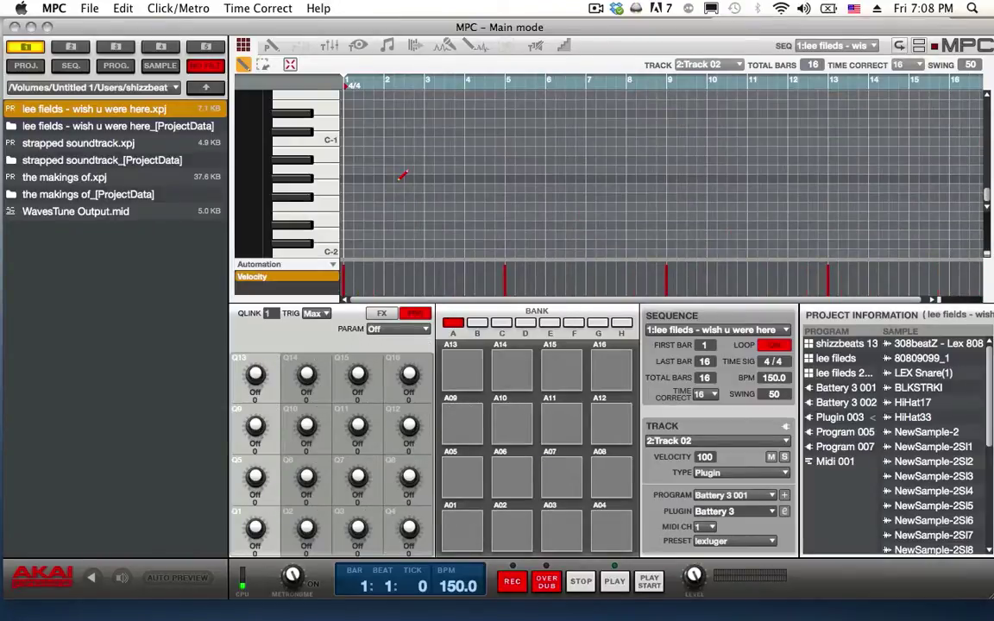
pyautogui.click(784, 512)
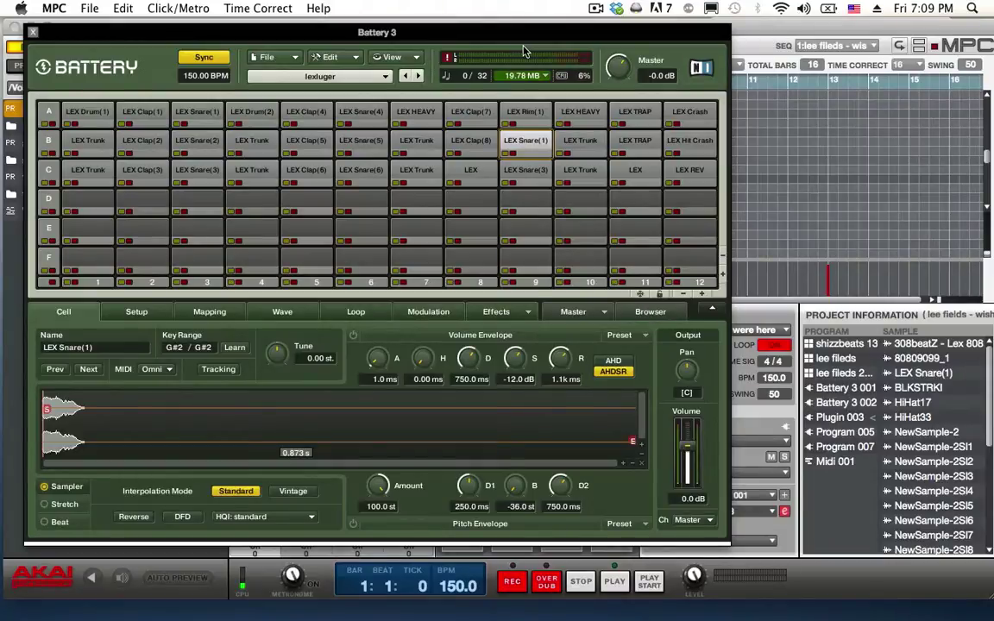
pyautogui.click(32, 31)
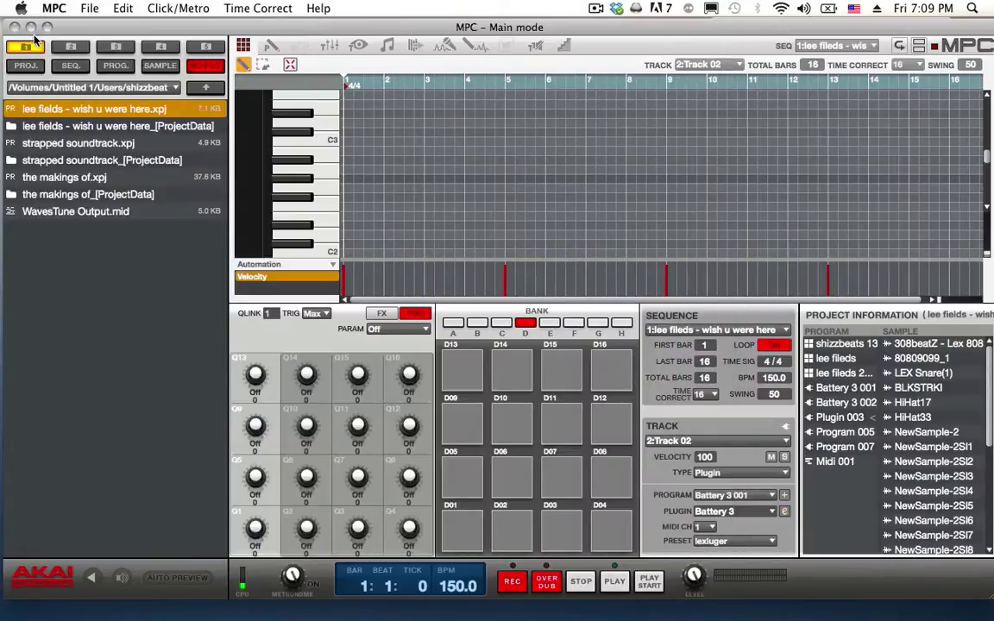
# - Select Track 01, switch to Song mode and play the song "lee fields"
pyautogui.press('Up')
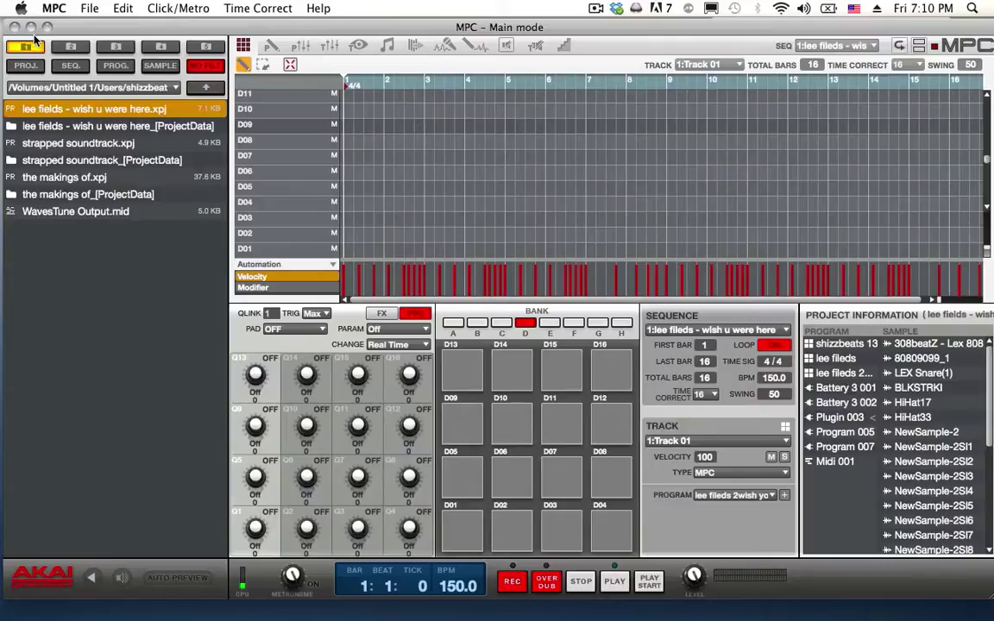
pyautogui.press('F2')
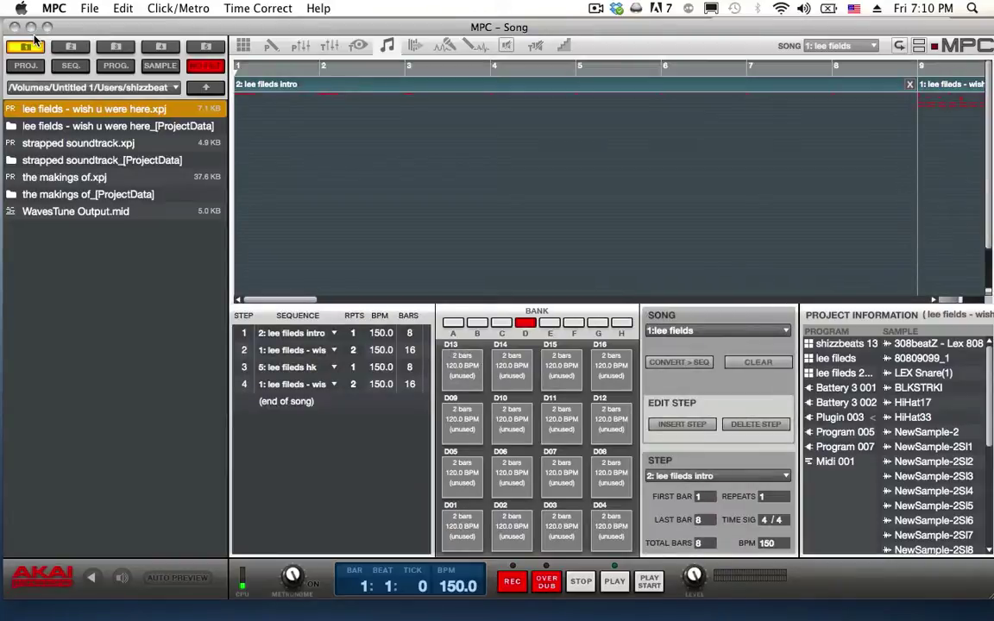
pyautogui.press('space')
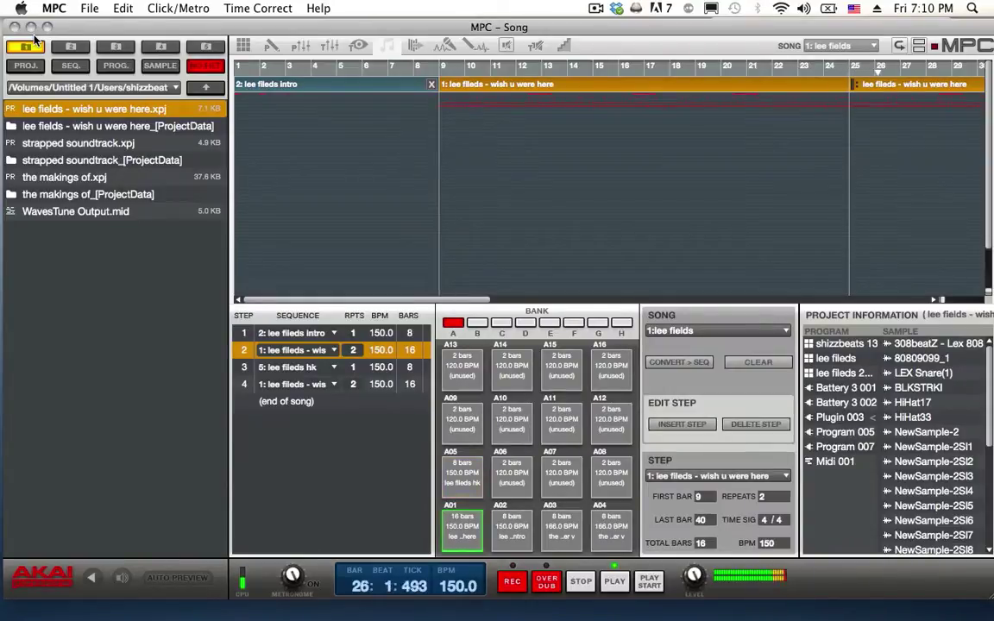
# - Review the track and plugin program channels in the track mixer during playback, return to Main mode and stop playback
pyautogui.hotkey('ctrl', 'm')
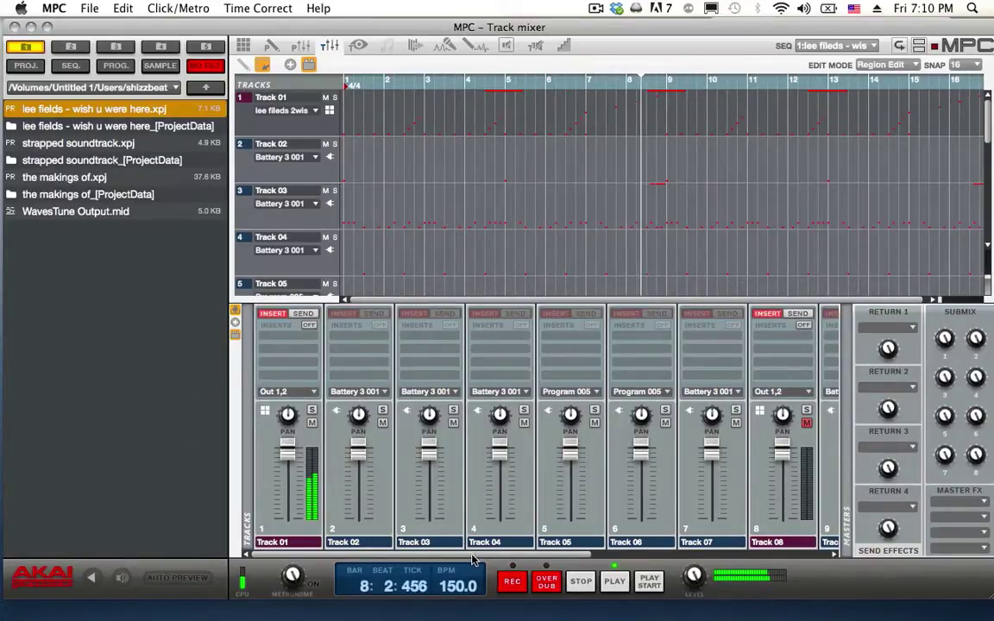
pyautogui.moveTo(466, 553); pyautogui.dragTo(729, 539)
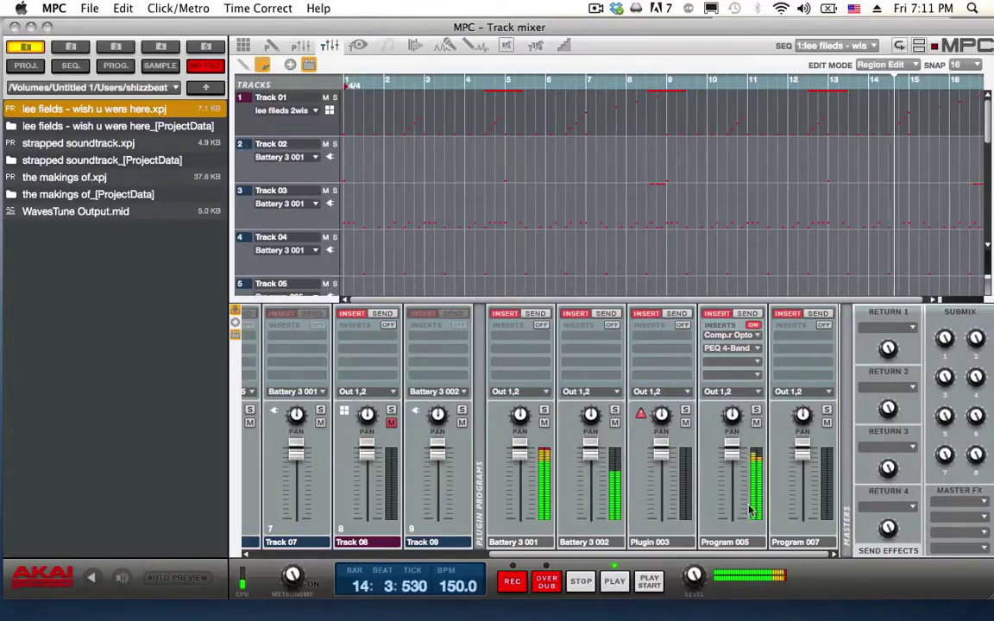
pyautogui.moveTo(752, 557); pyautogui.dragTo(509, 556)
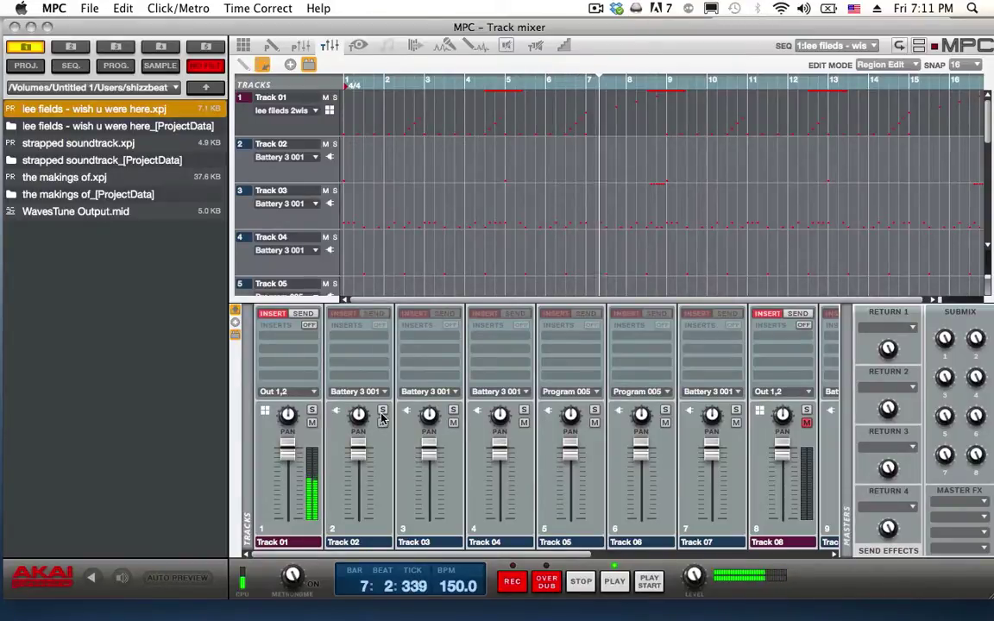
pyautogui.press('F1')
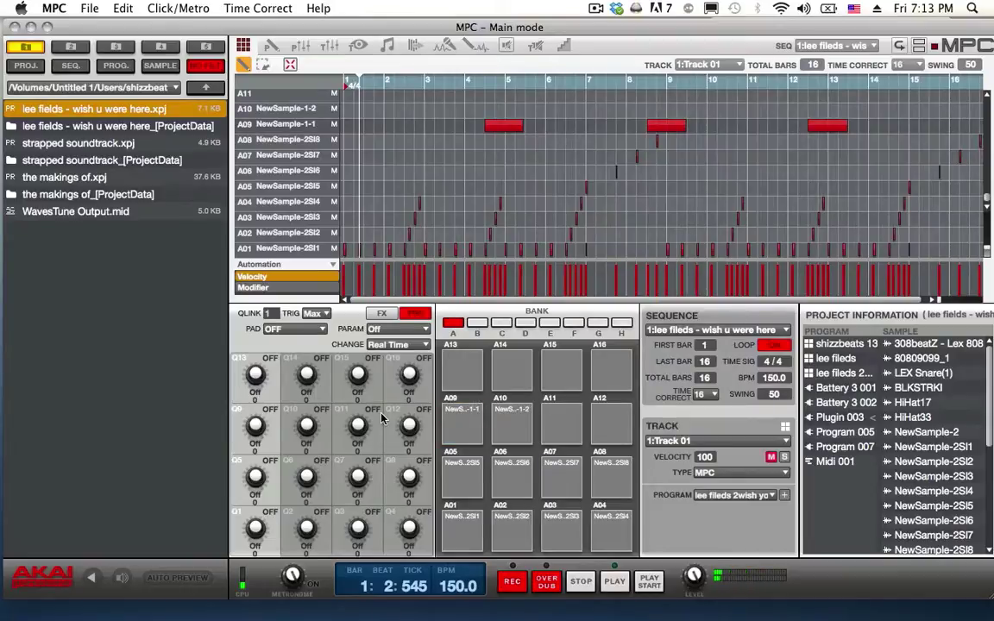
pyautogui.press('space')
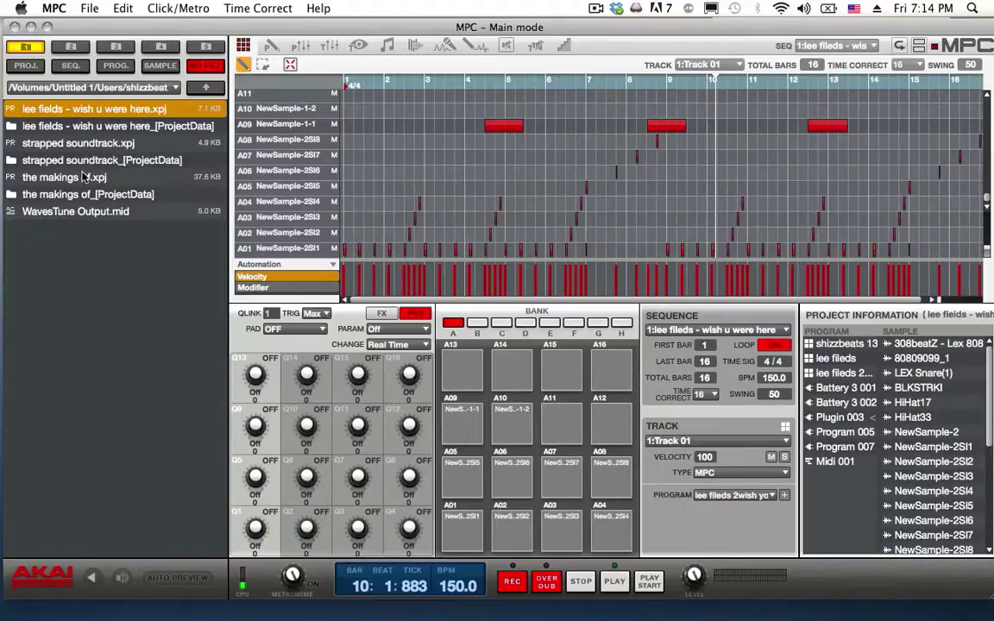
# - Load the project "trk 1.xpj" from the parent folder, replacing everything in memory, and audition Sequence 04
pyautogui.click(194, 88)
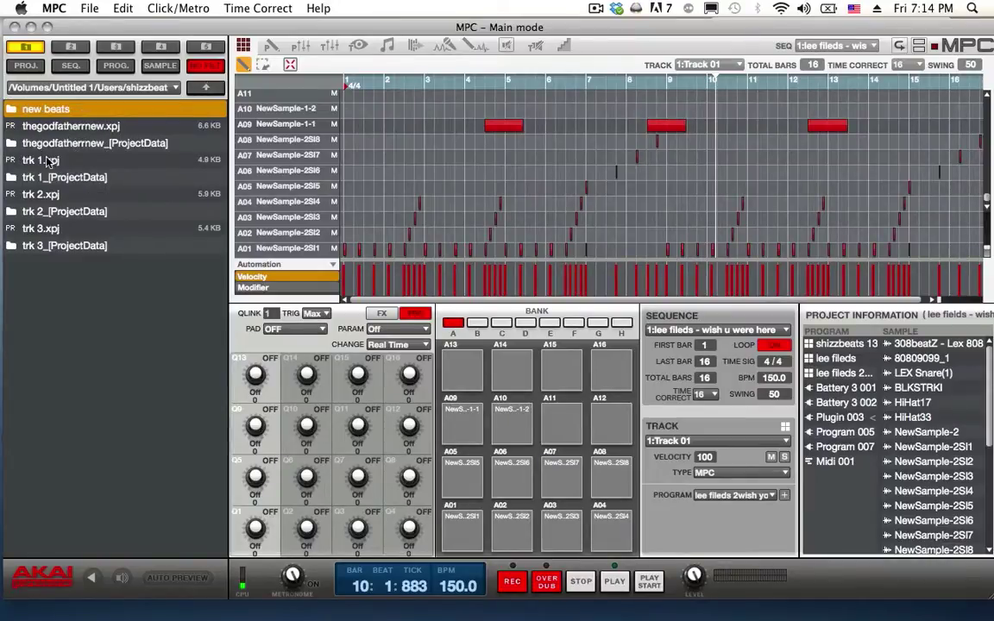
pyautogui.doubleClick(48, 162)
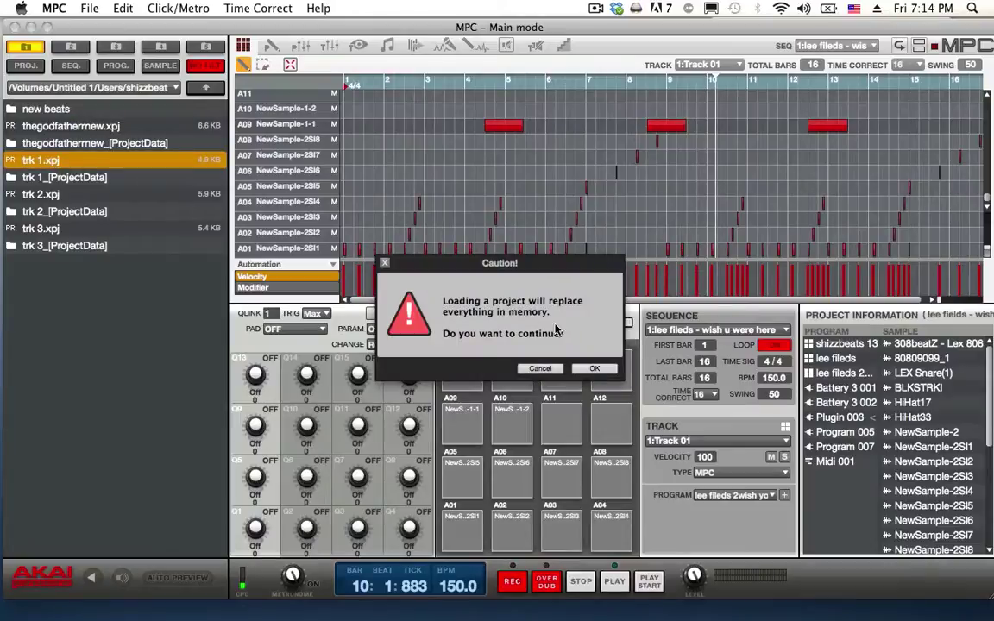
pyautogui.click(592, 369)
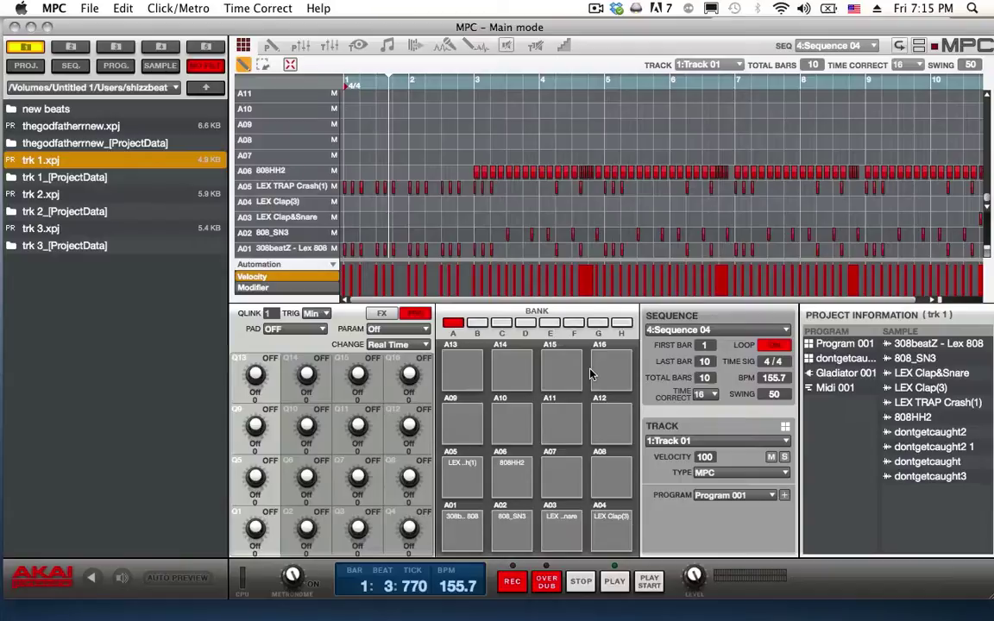
pyautogui.press('space')
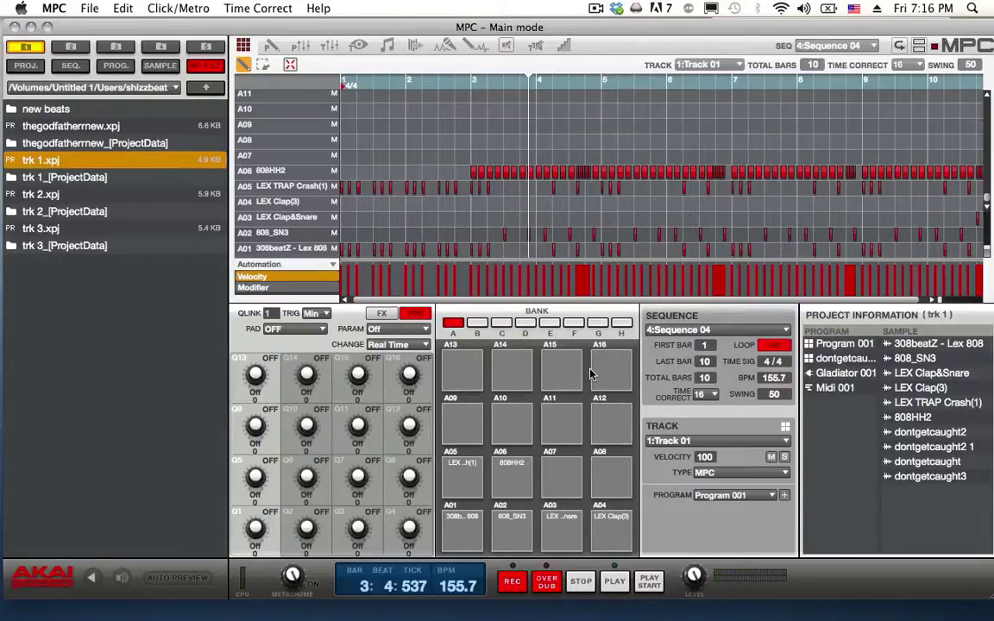
# - Go up from the new beats folder to the parent folder containing the trk projects
pyautogui.press('+')
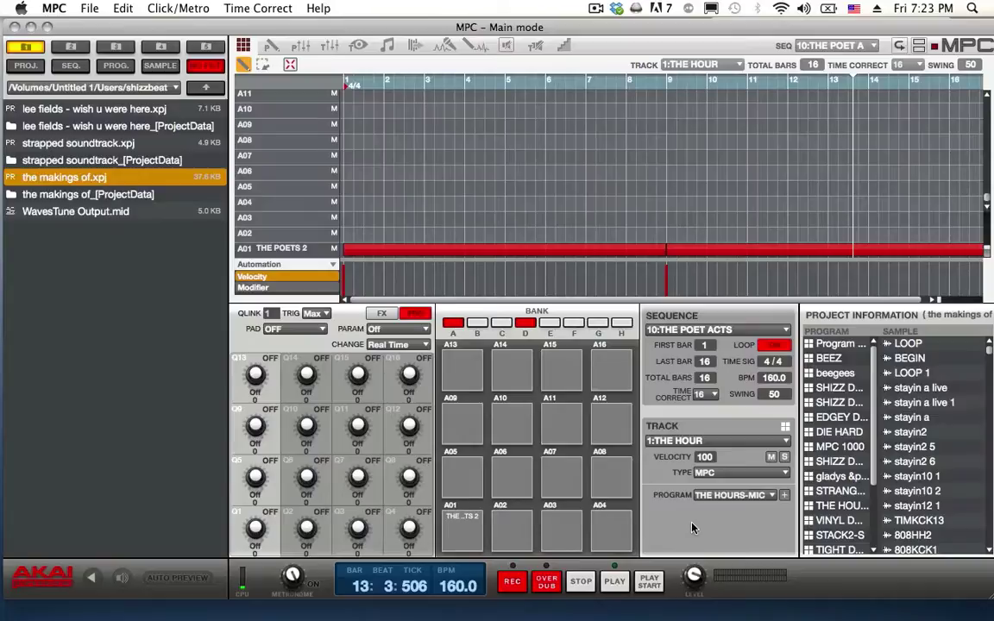
pyautogui.click(208, 89)
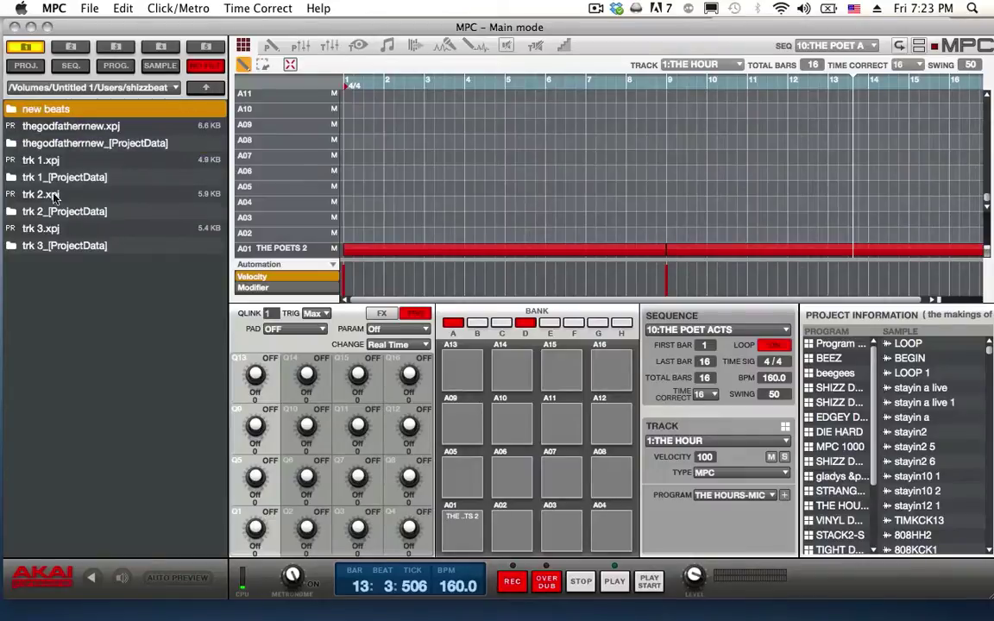